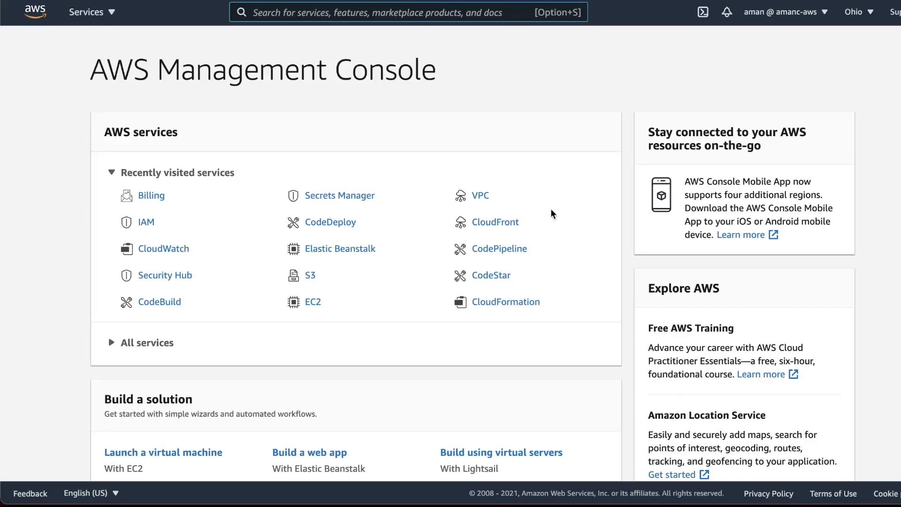
Step: Find AWS Budgets through the console search and start creating a new budget
{"action": "type", "text": "budget"}
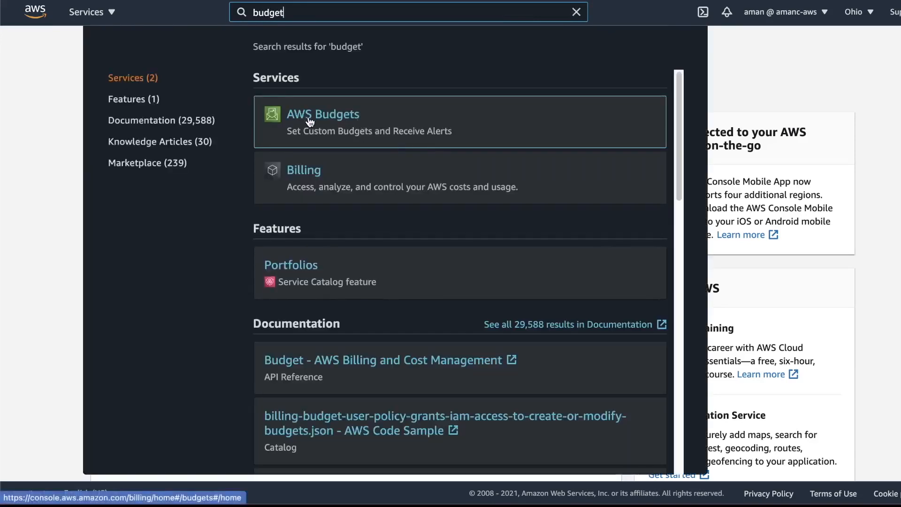
{"action": "left_click", "coordinate": [311, 121]}
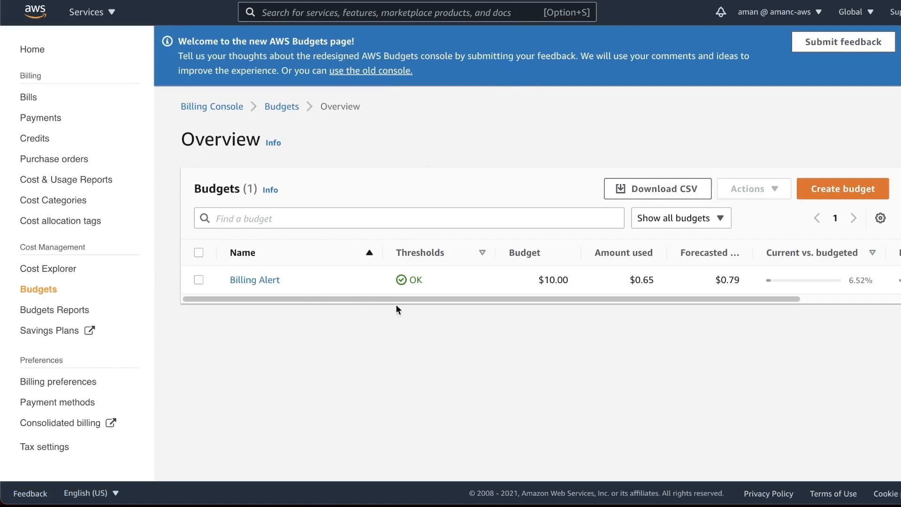
{"action": "left_click", "coordinate": [841, 189]}
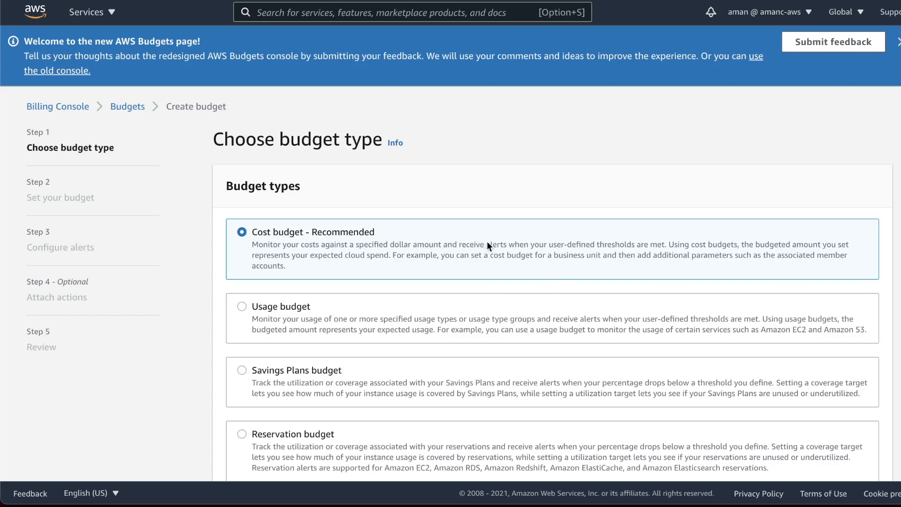
Step: Keep the Cost budget type and enter a $10 monthly budgeted amount
{"action": "scroll", "coordinate": [488, 245], "scroll_direction": "down", "scroll_amount": 3}
{"action": "left_click", "coordinate": [872, 459]}
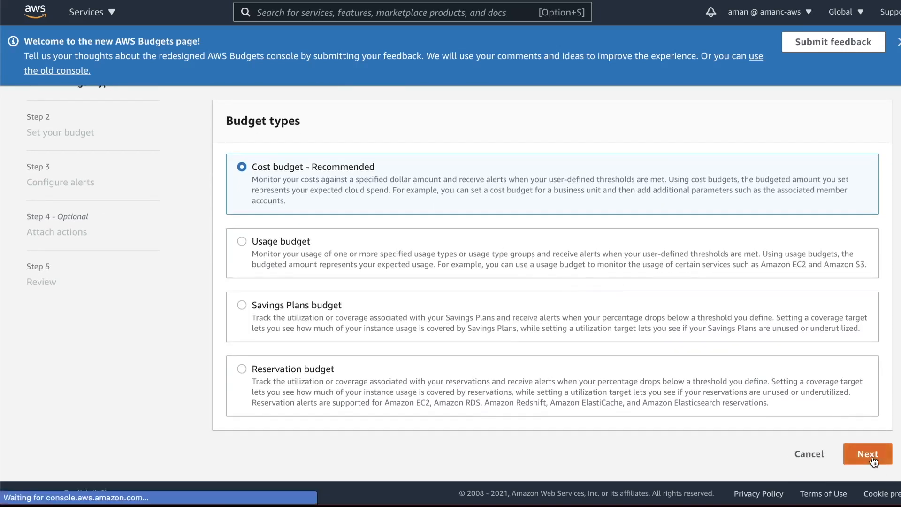
{"action": "scroll", "coordinate": [256, 163], "scroll_direction": "down", "scroll_amount": 10}
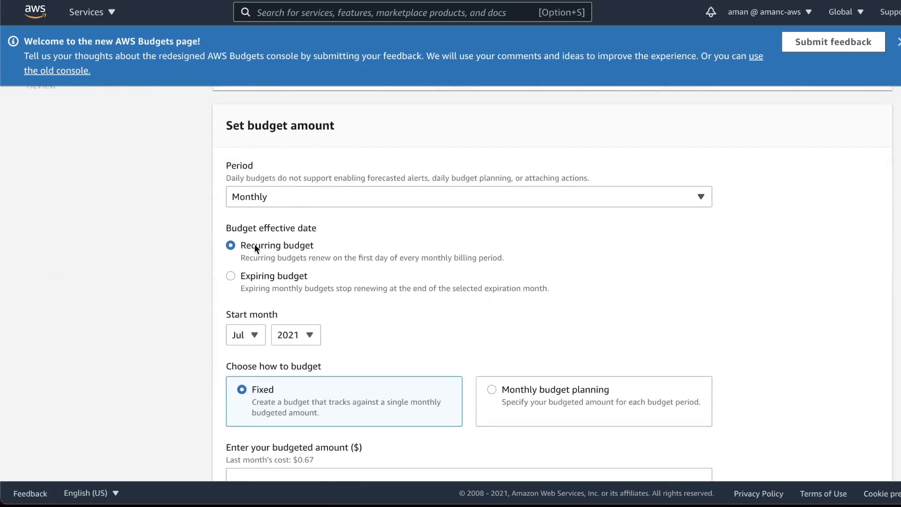
{"action": "scroll", "coordinate": [331, 303], "scroll_direction": "down", "scroll_amount": 6}
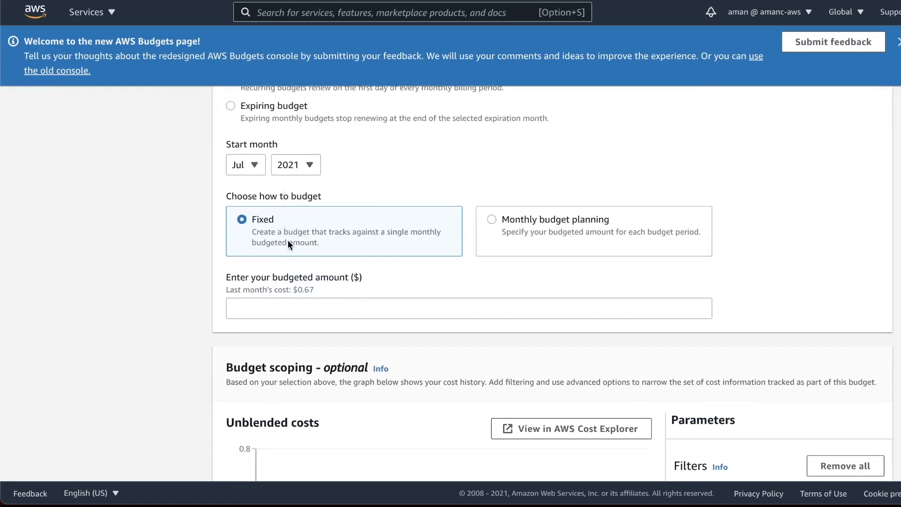
{"action": "left_click", "coordinate": [325, 308]}
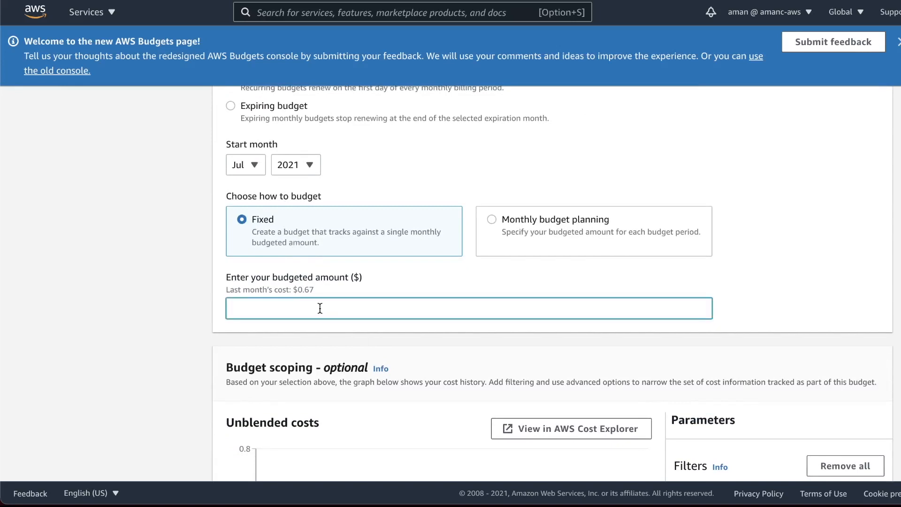
{"action": "type", "text": "10"}
{"action": "left_click", "coordinate": [141, 245]}
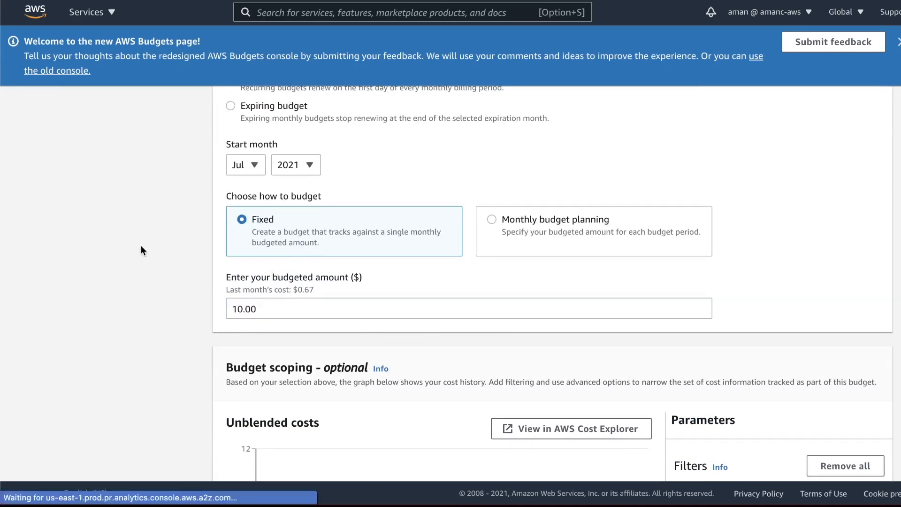
Step: Name the budget BillingAlertTutorial
{"action": "scroll", "coordinate": [209, 306], "scroll_direction": "down", "scroll_amount": 5}
{"action": "scroll", "coordinate": [208, 308], "scroll_direction": "down", "scroll_amount": 5}
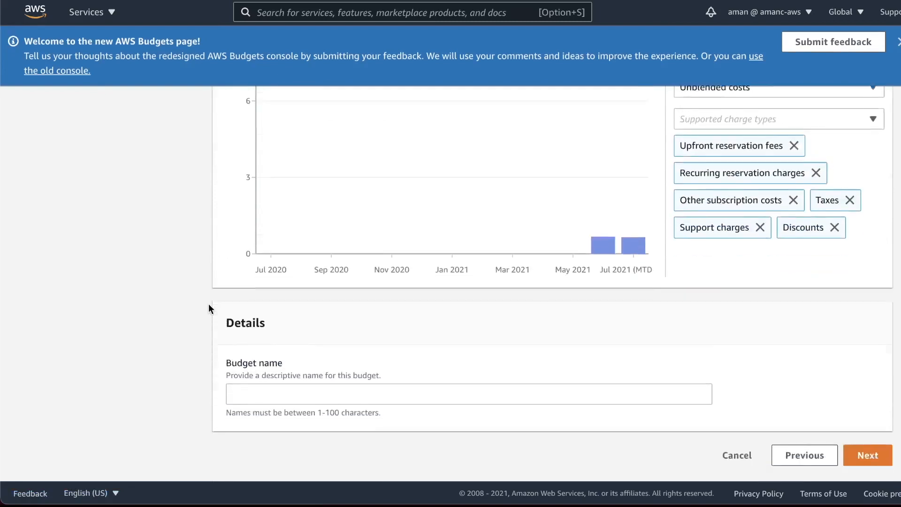
{"action": "left_click", "coordinate": [305, 395]}
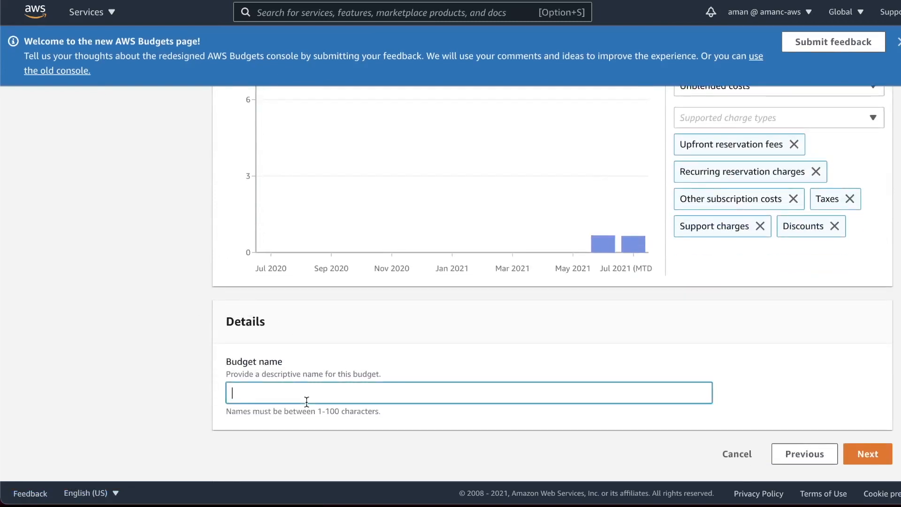
{"action": "type", "text": "BillingAlertTutorial"}
Step: Add a first alert with an absolute $1.00 threshold on actual cost
{"action": "left_click", "coordinate": [868, 453]}
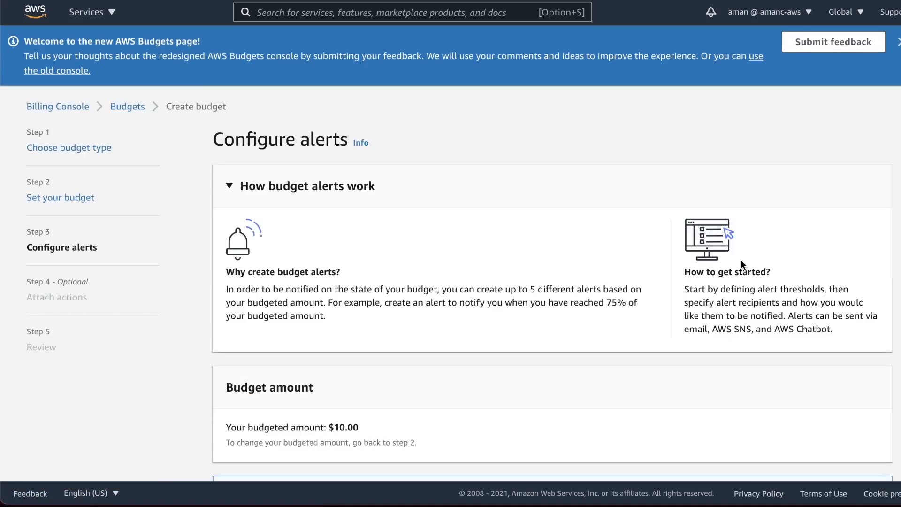
{"action": "scroll", "coordinate": [737, 266], "scroll_direction": "down", "scroll_amount": 2}
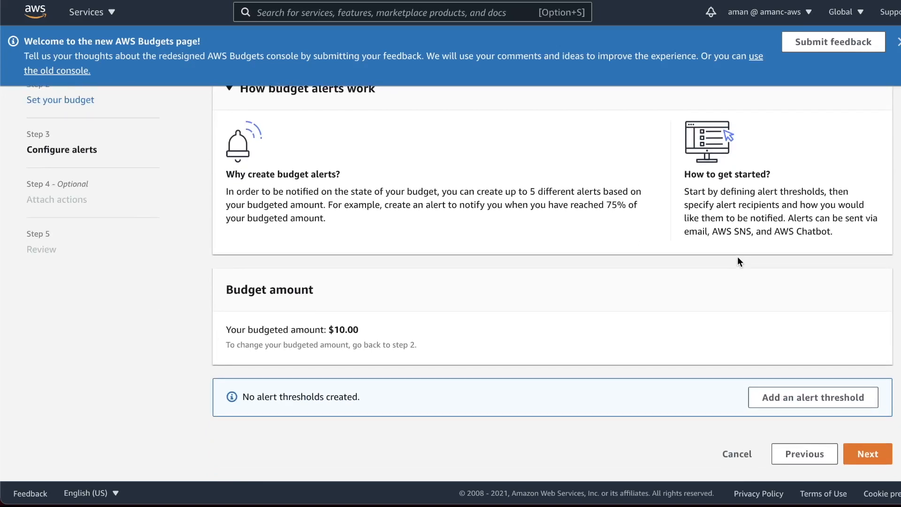
{"action": "left_click", "coordinate": [801, 399]}
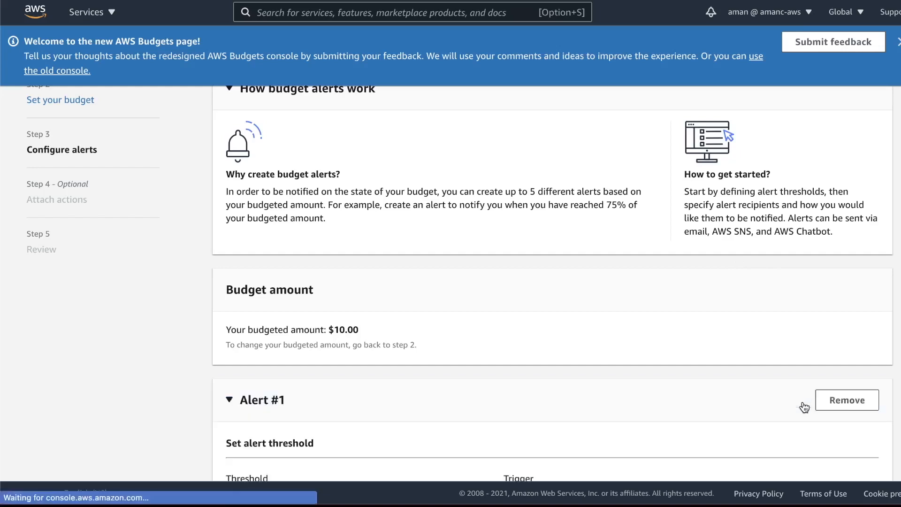
{"action": "scroll", "coordinate": [552, 304], "scroll_direction": "down", "scroll_amount": 4}
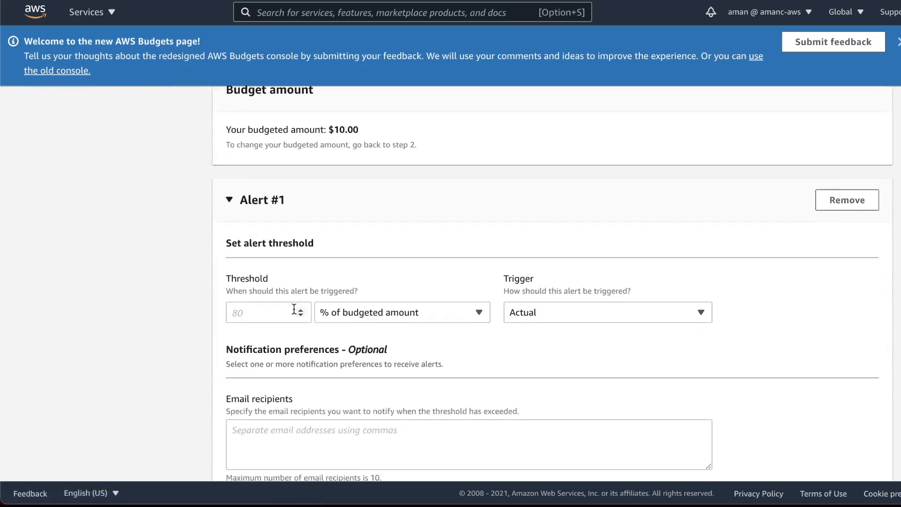
{"action": "left_click", "coordinate": [337, 313]}
{"action": "left_click", "coordinate": [366, 355]}
{"action": "left_click", "coordinate": [250, 313]}
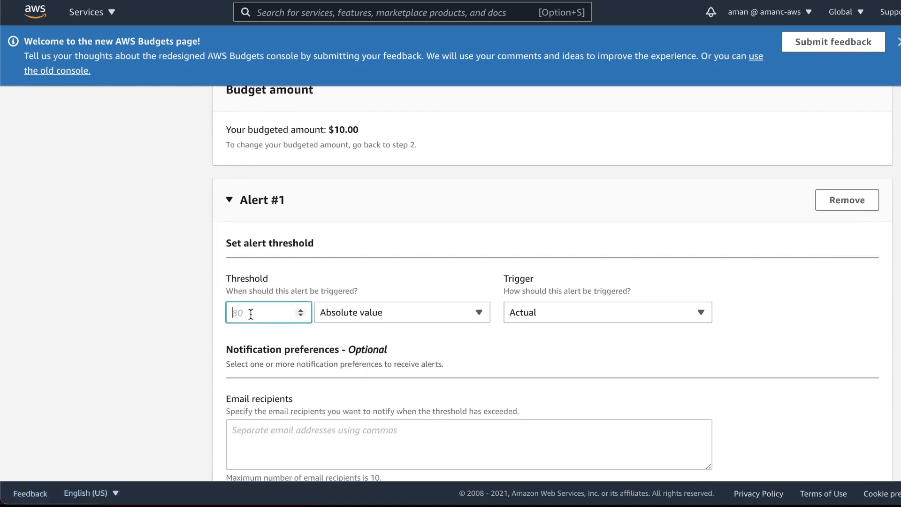
{"action": "type", "text": "1"}
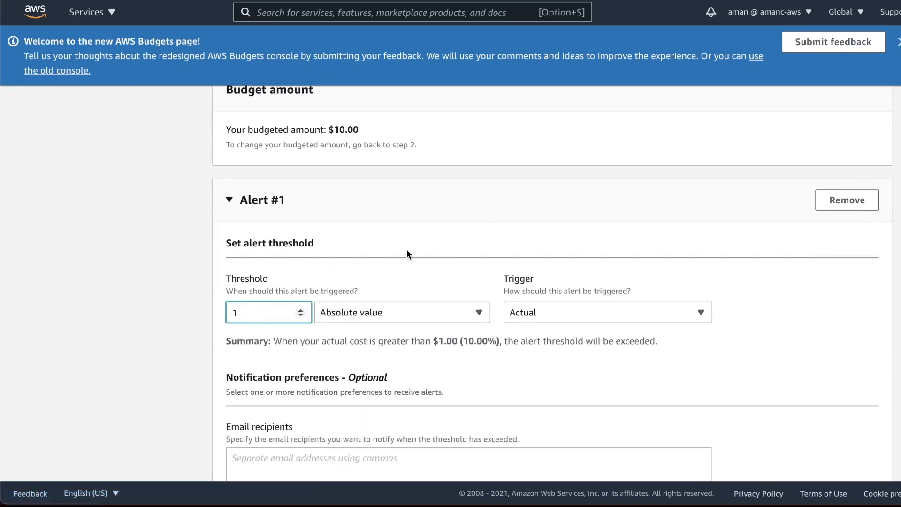
Step: Enter the recipient's email address for the first alert
{"action": "scroll", "coordinate": [345, 259], "scroll_direction": "down", "scroll_amount": 4}
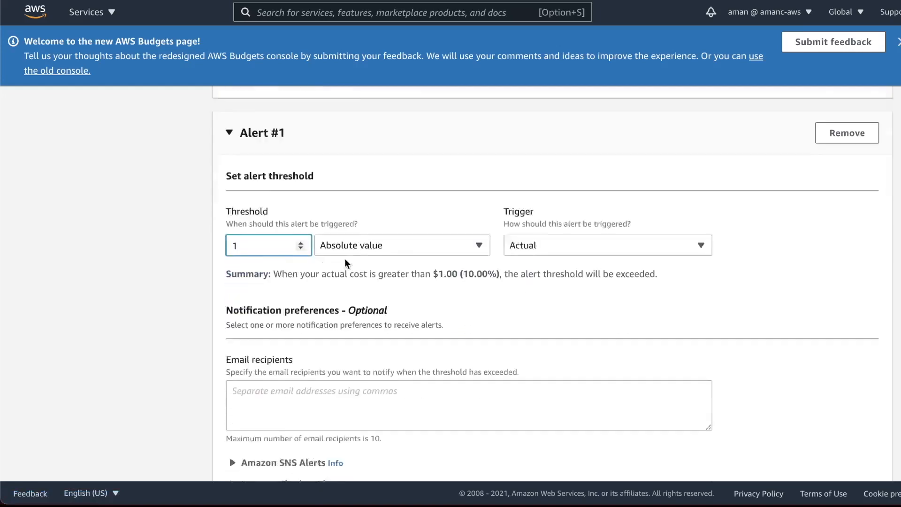
{"action": "left_click", "coordinate": [332, 301]}
{"action": "scroll", "coordinate": [510, 343], "scroll_direction": "up", "scroll_amount": 2}
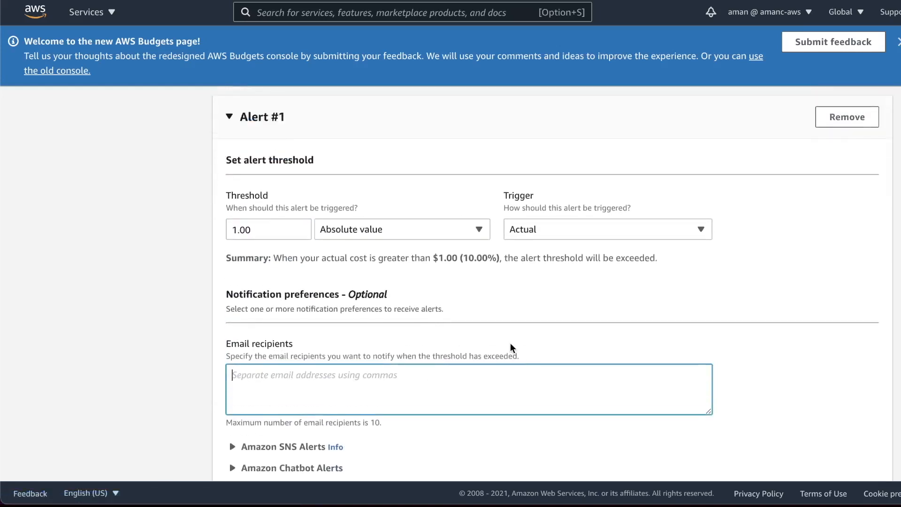
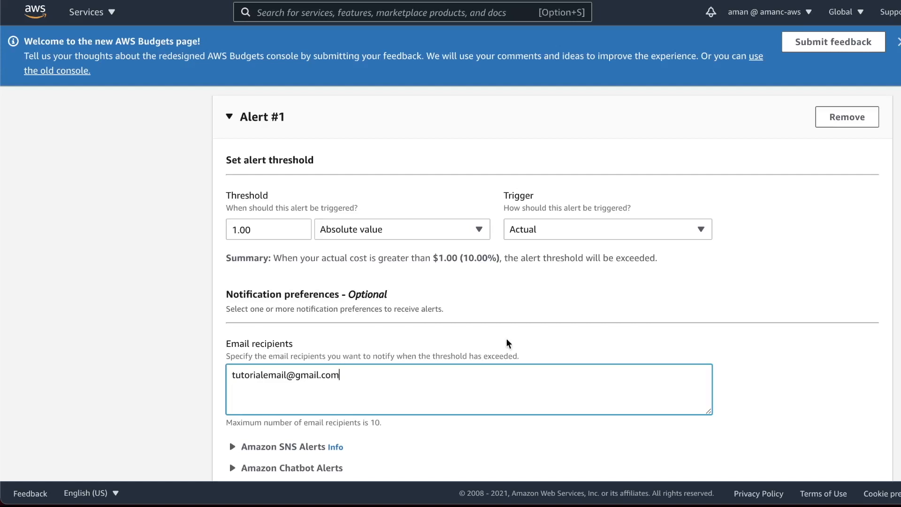
{"action": "scroll", "coordinate": [521, 328], "scroll_direction": "down", "scroll_amount": 2}
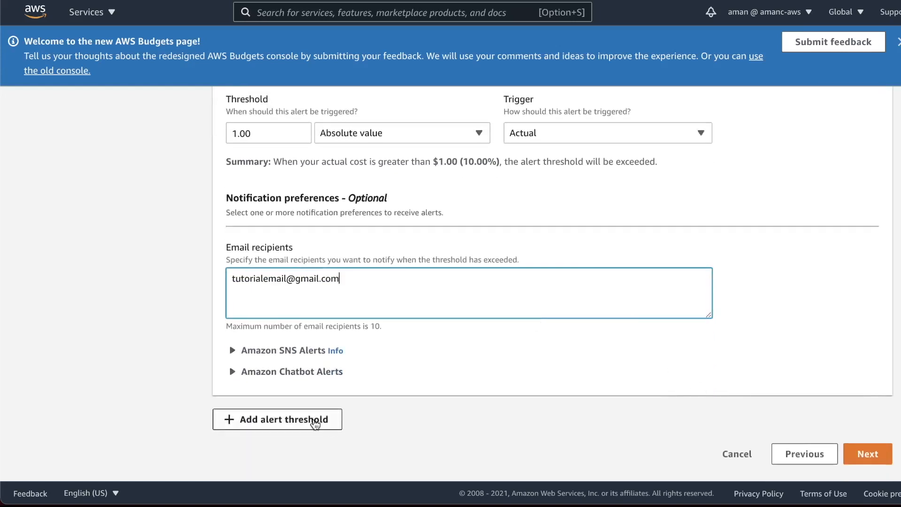
Step: Add a second alert at an absolute $5.00 threshold emailing the same recipient, then add a third alert
{"action": "left_click", "coordinate": [315, 424]}
{"action": "scroll", "coordinate": [350, 386], "scroll_direction": "down", "scroll_amount": 8}
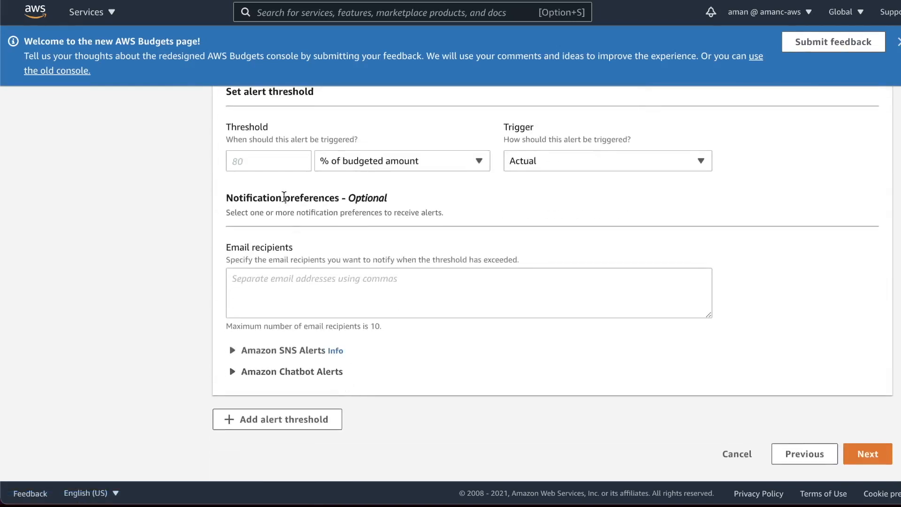
{"action": "left_click", "coordinate": [269, 160]}
{"action": "left_click", "coordinate": [383, 164]}
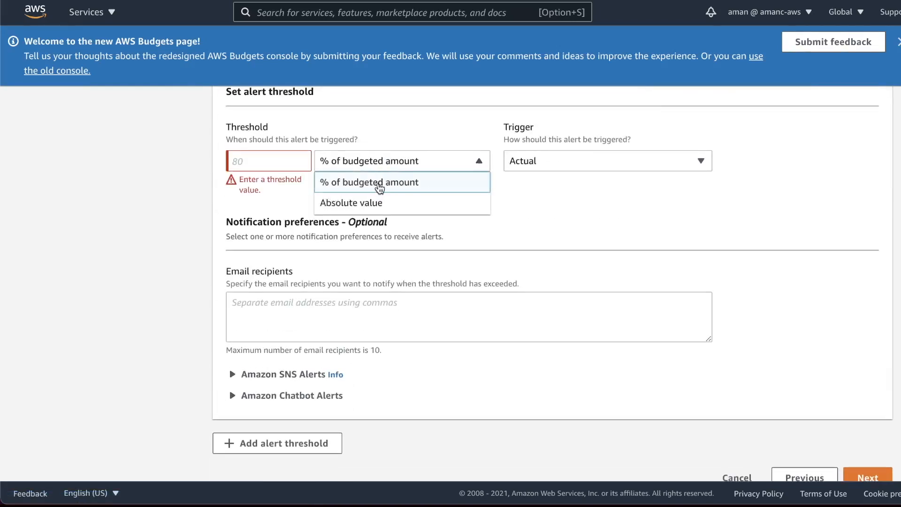
{"action": "left_click", "coordinate": [358, 202]}
{"action": "left_click", "coordinate": [264, 157]}
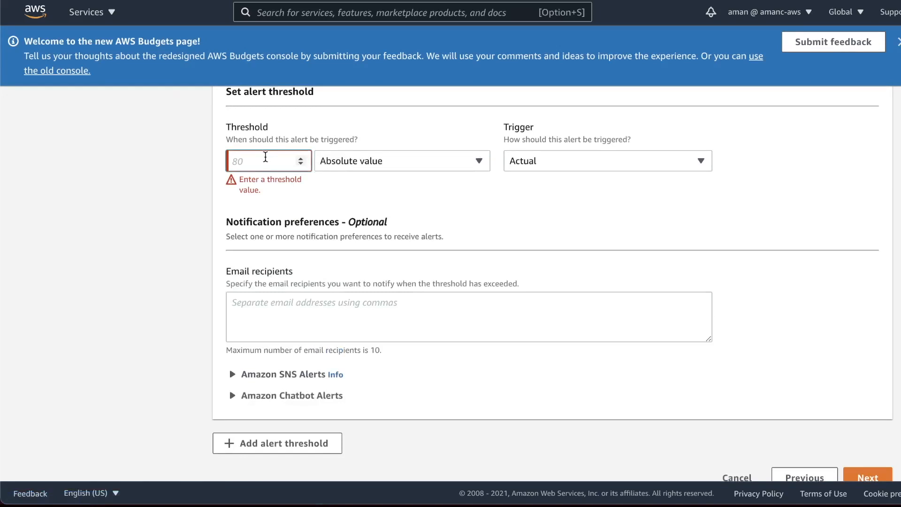
{"action": "type", "text": "5"}
{"action": "left_click", "coordinate": [384, 309]}
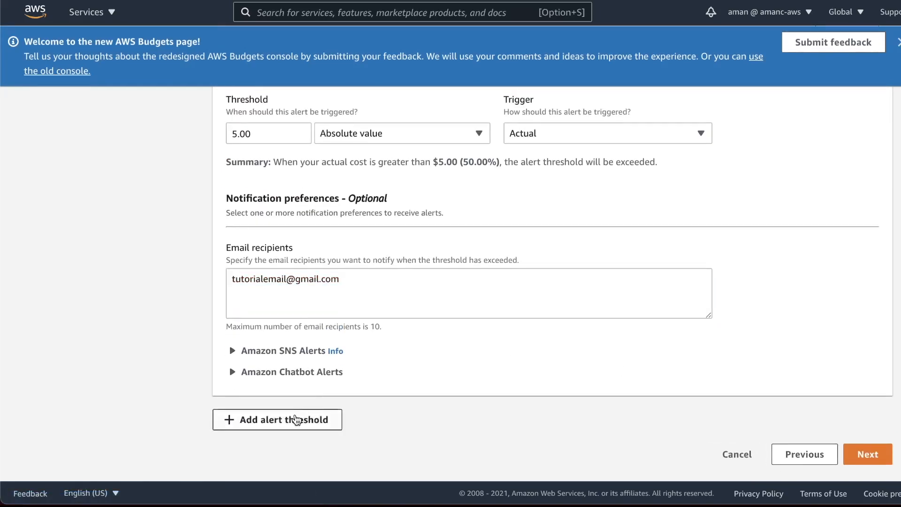
{"action": "left_click", "coordinate": [297, 420]}
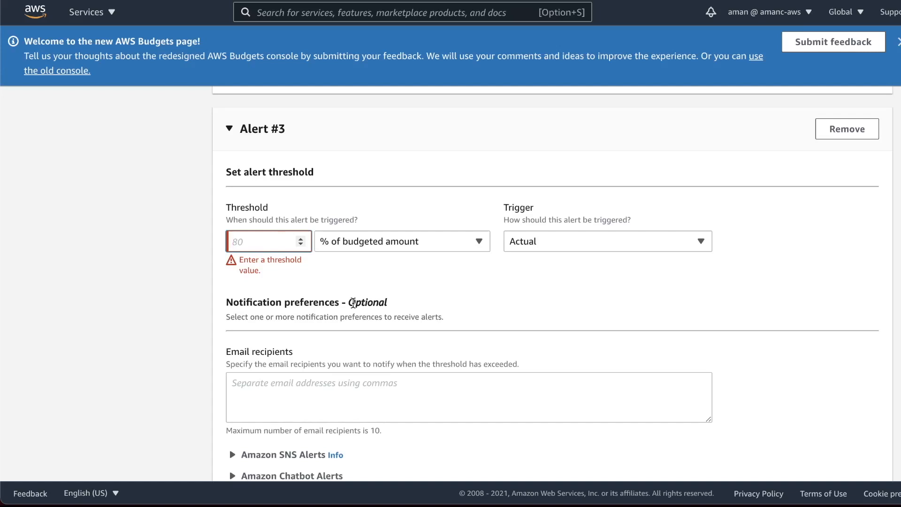
Step: Set the third alert to 100% of forecasted cost, pasting the same recipient email
{"action": "type", "text": "1000"}
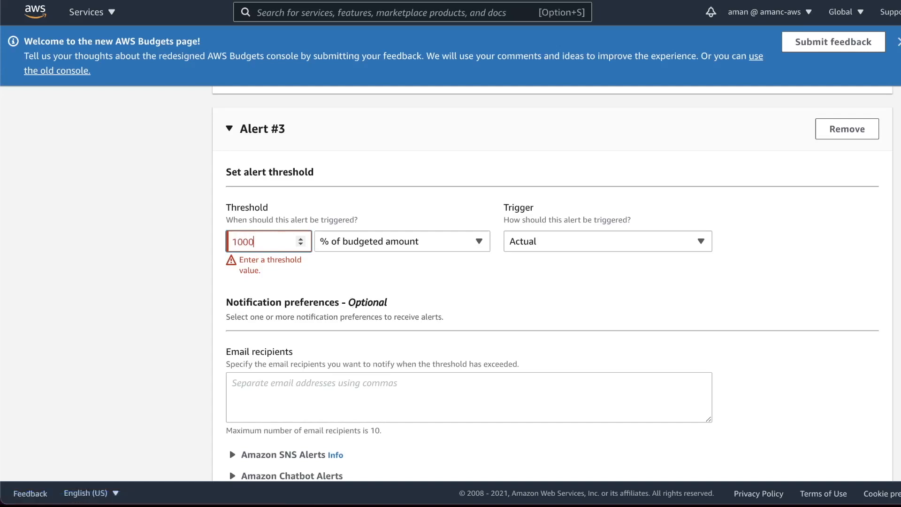
{"action": "key", "text": "BackSpace"}
{"action": "left_click", "coordinate": [563, 248]}
{"action": "left_click", "coordinate": [527, 284]}
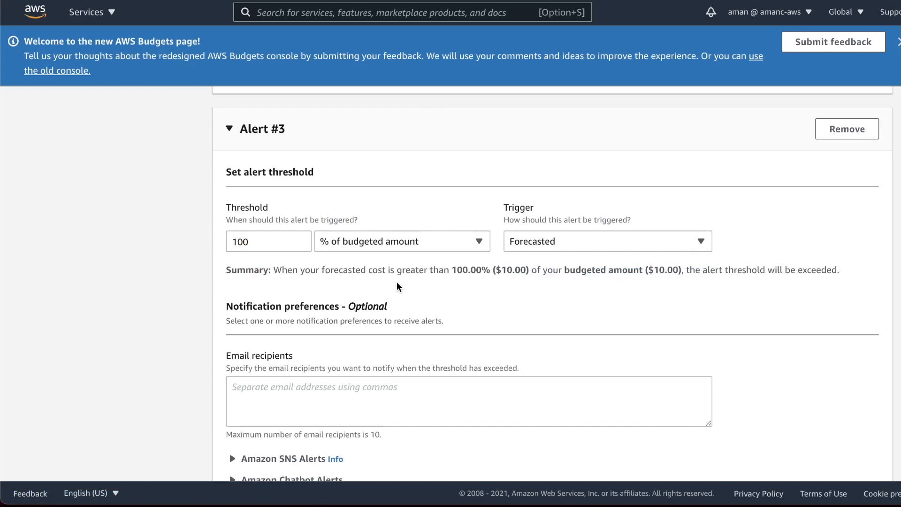
{"action": "left_click", "coordinate": [310, 413]}
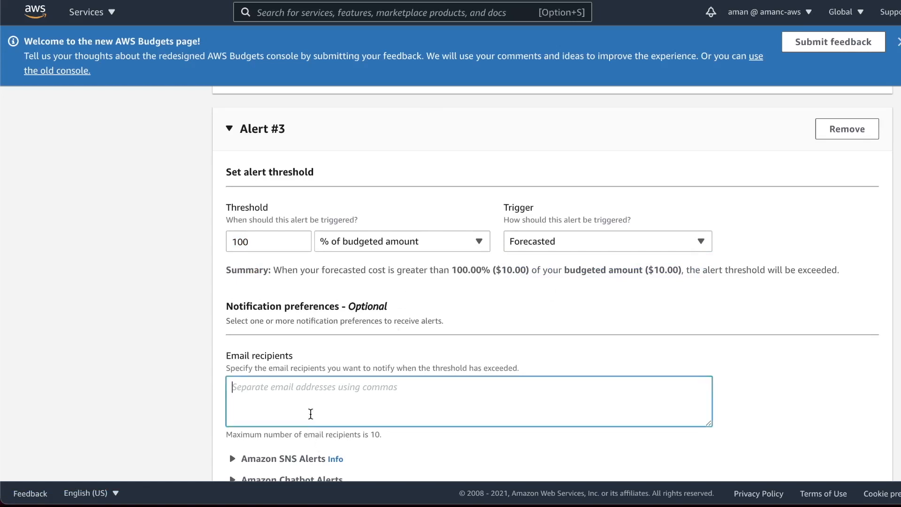
{"action": "key", "text": "super+v"}
{"action": "scroll", "coordinate": [179, 391], "scroll_direction": "down", "scroll_amount": 5}
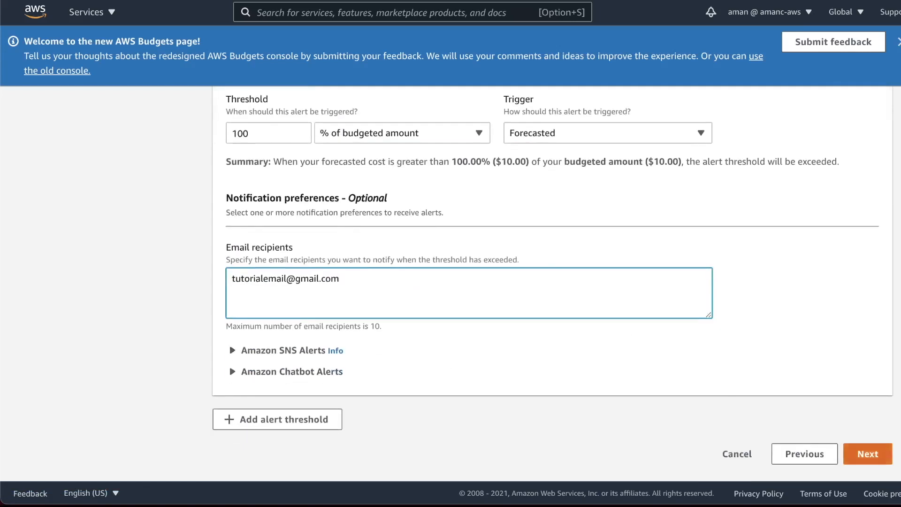
{"action": "left_click", "coordinate": [868, 454]}
Step: Skip attaching actions, review the summary, and create the BillingAlertTutorial budget
{"action": "scroll", "coordinate": [577, 328], "scroll_direction": "down", "scroll_amount": 10}
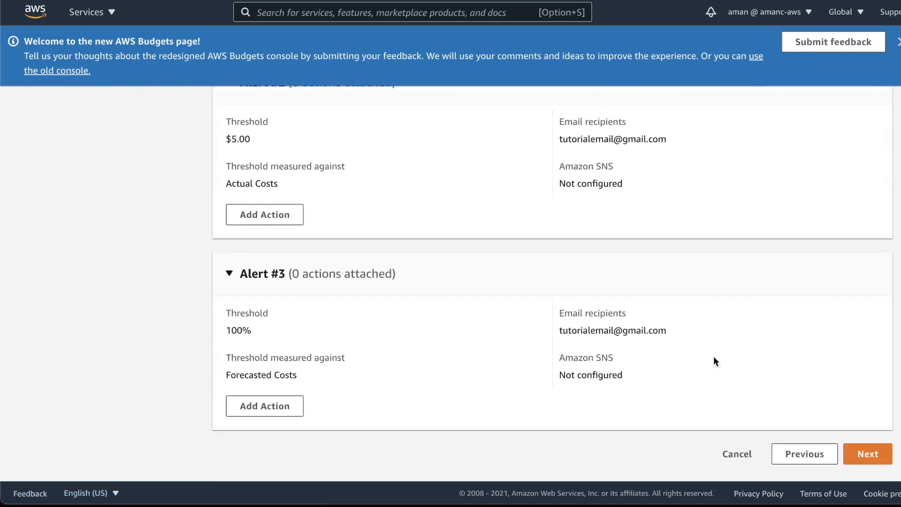
{"action": "left_click", "coordinate": [862, 448]}
{"action": "scroll", "coordinate": [718, 389], "scroll_direction": "down", "scroll_amount": 7}
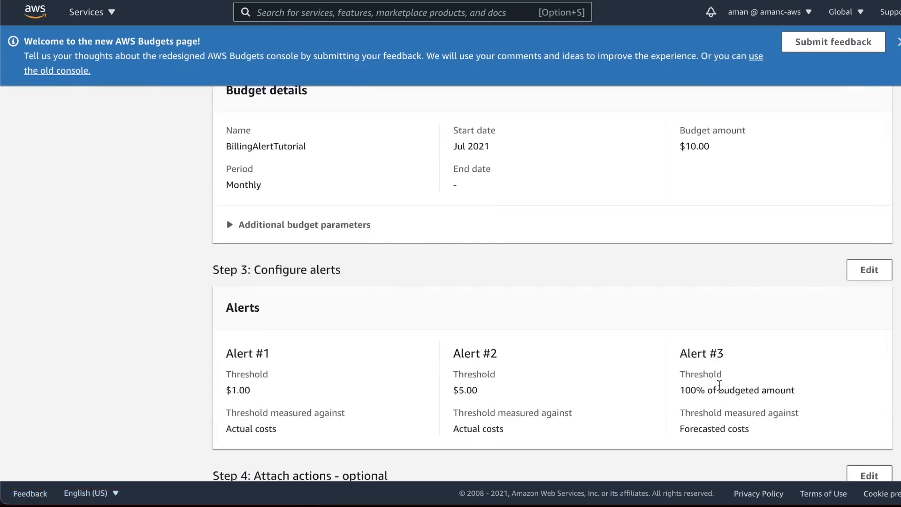
{"action": "left_click", "coordinate": [843, 461]}
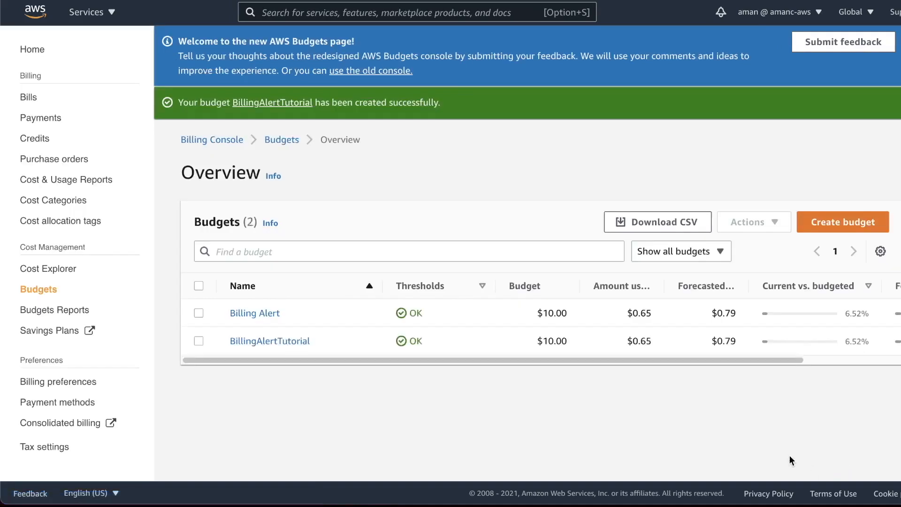
Step: Open BillingAlertTutorial's details and review its $0.65 of $10.00 spend and alert status
{"action": "left_click", "coordinate": [275, 347]}
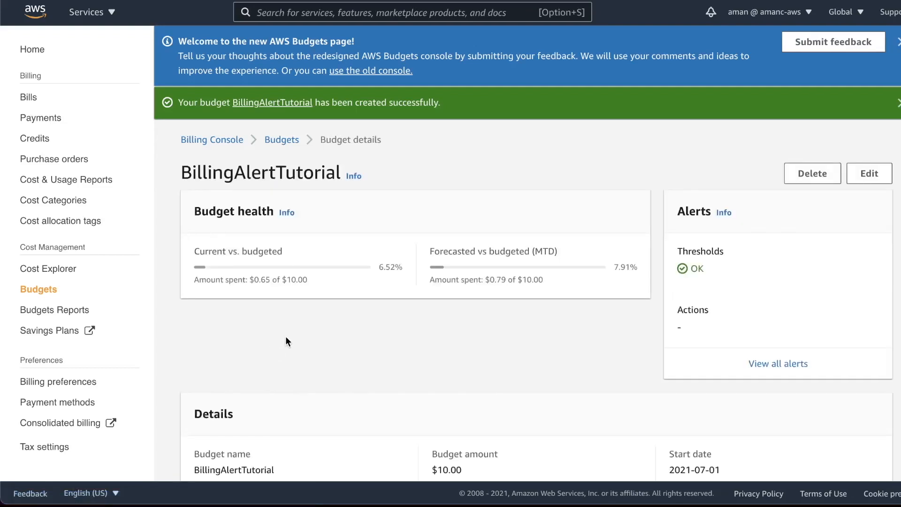
{"action": "scroll", "coordinate": [285, 336], "scroll_direction": "down", "scroll_amount": 2}
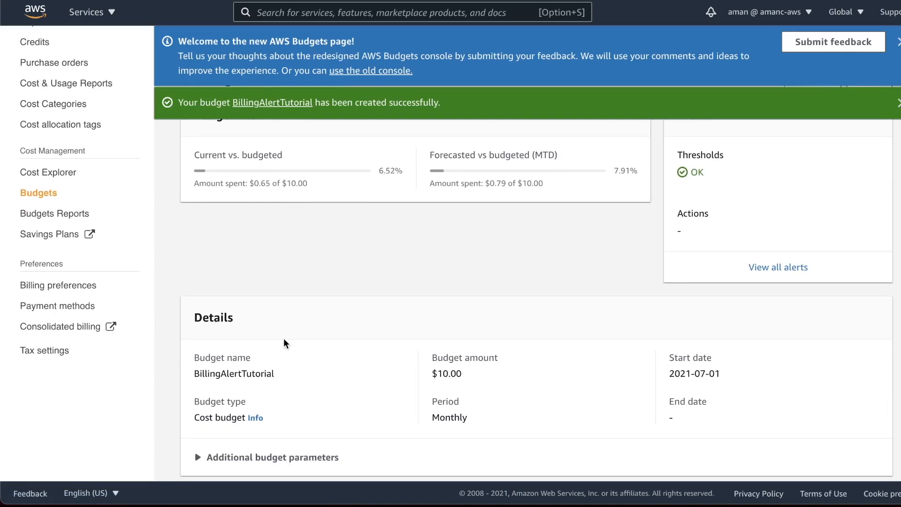
{"action": "scroll", "coordinate": [284, 338], "scroll_direction": "up", "scroll_amount": 2}
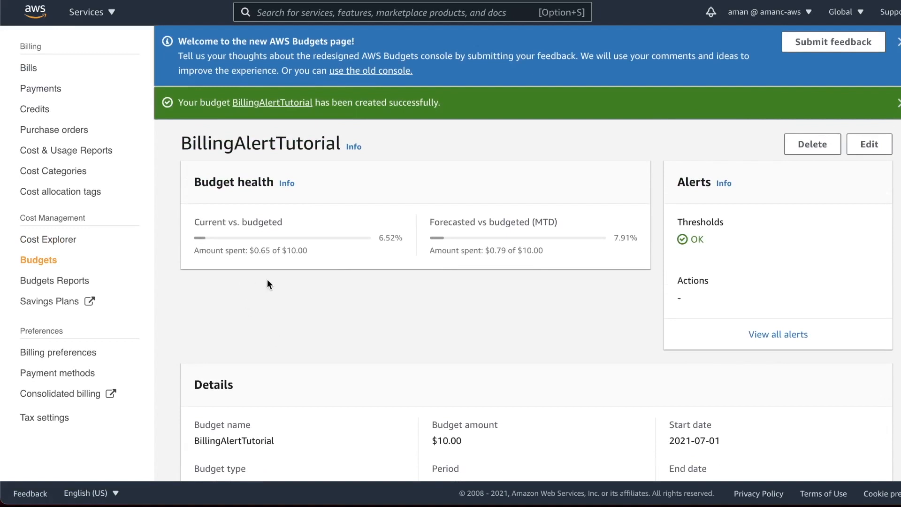
{"action": "scroll", "coordinate": [502, 302], "scroll_direction": "down", "scroll_amount": 10}
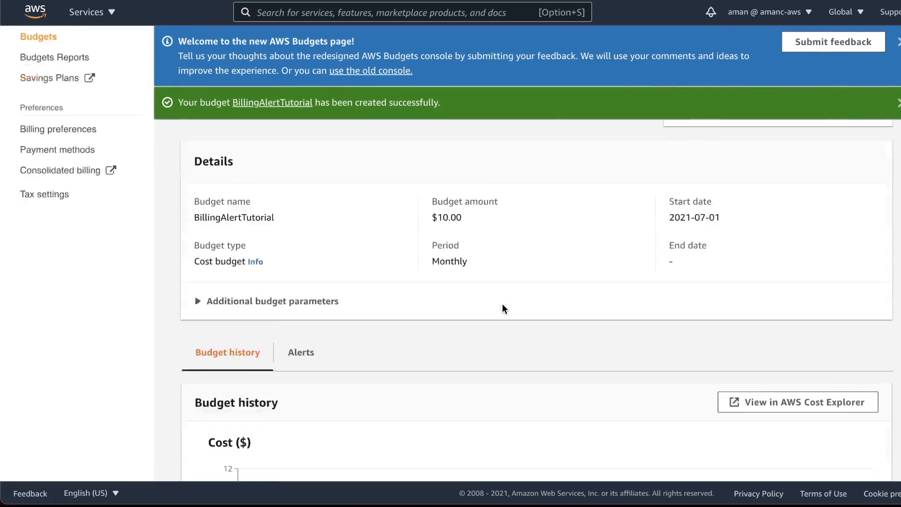
{"action": "scroll", "coordinate": [506, 305], "scroll_direction": "down", "scroll_amount": 5}
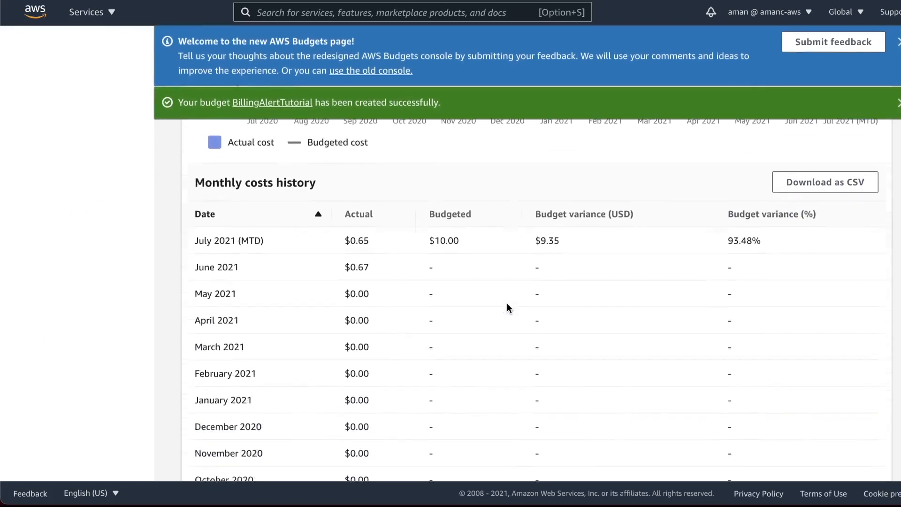
{"action": "scroll", "coordinate": [507, 302], "scroll_direction": "up", "scroll_amount": 15}
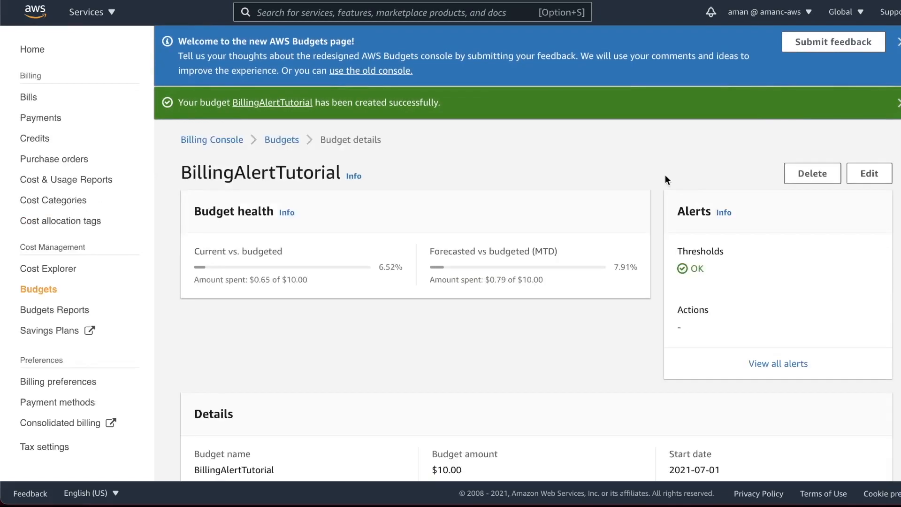